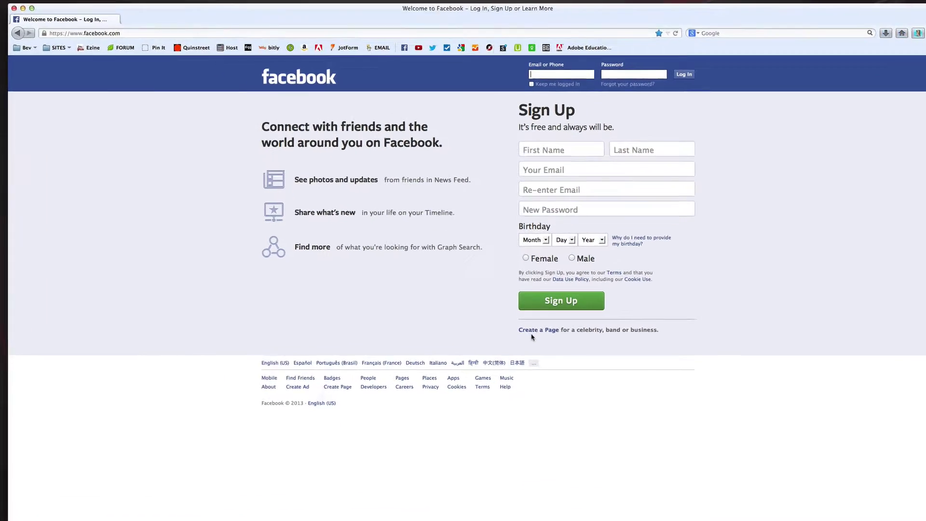
# - Start a new Facebook page and pick the Company, Organization or Institution category
pyautogui.click(533, 329)
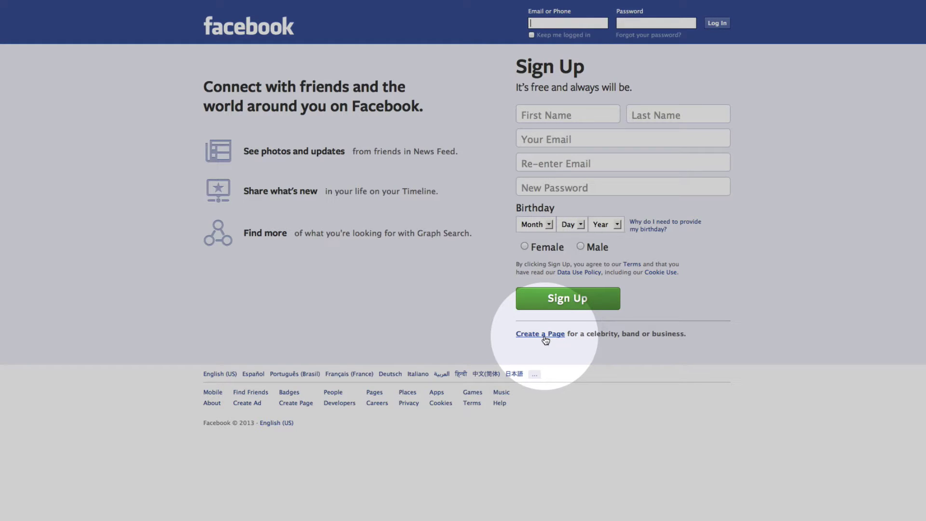
pyautogui.click(546, 336)
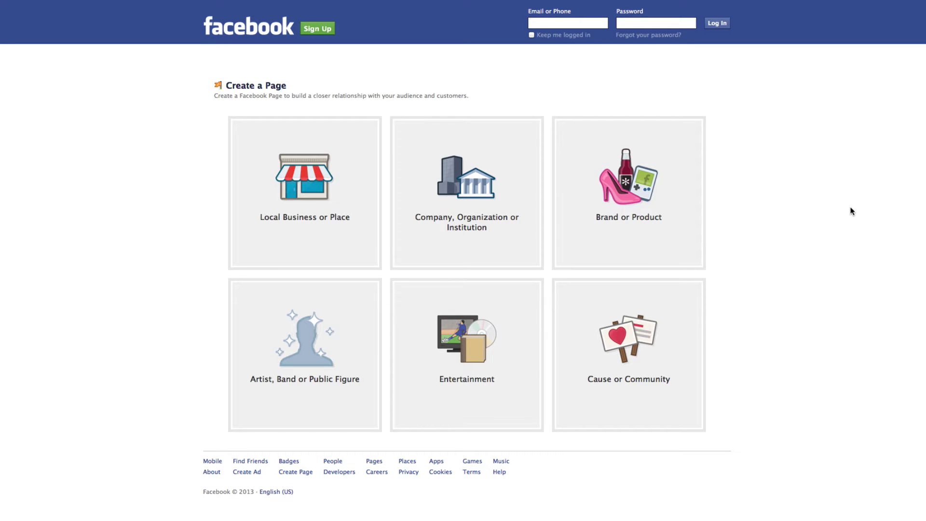
# - Set the page category to Company, name it 'SML technology co', and accept the Pages terms
pyautogui.click(470, 217)
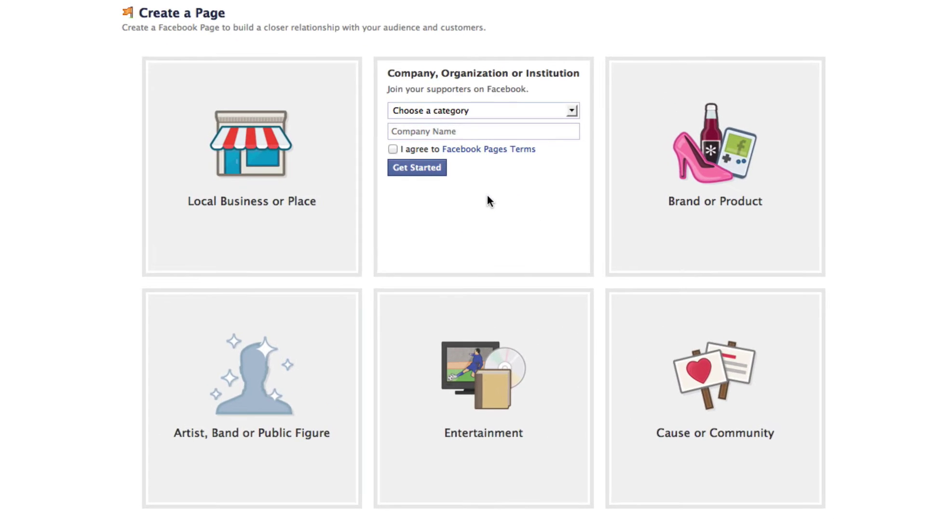
pyautogui.click(481, 111)
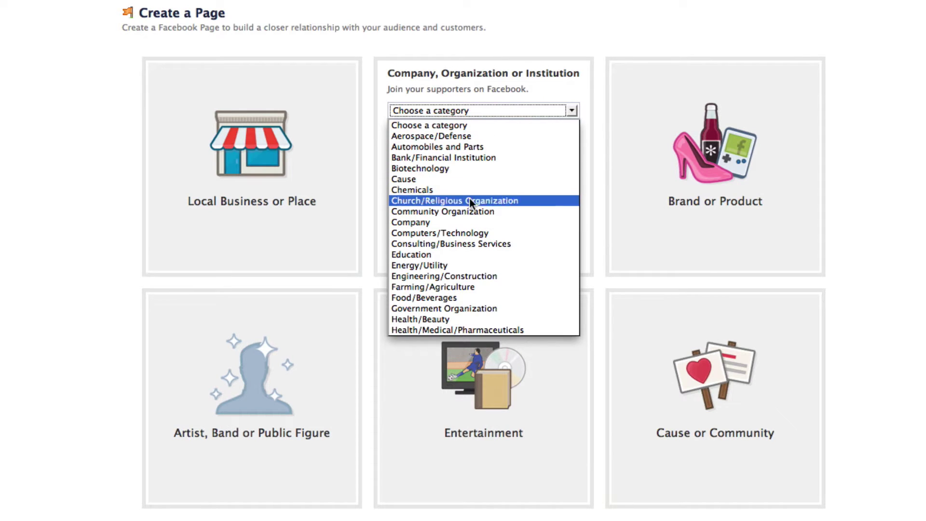
pyautogui.click(467, 222)
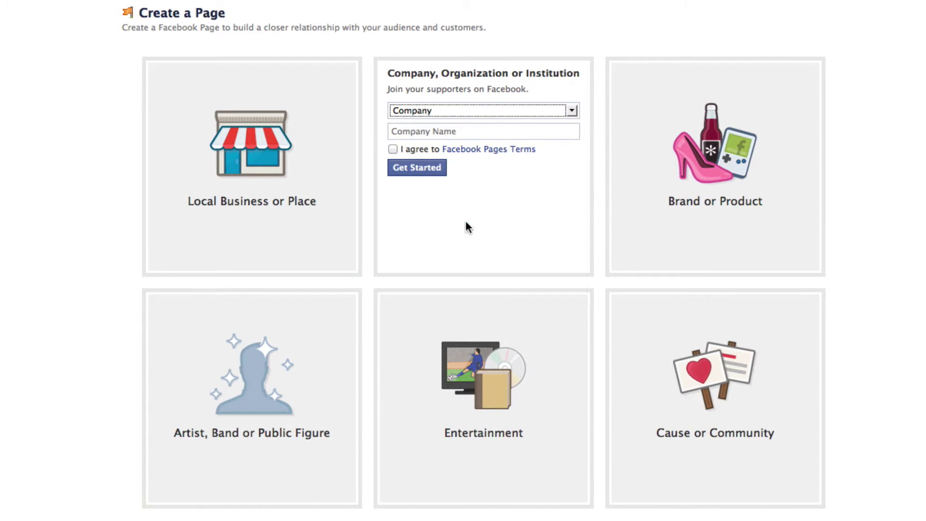
pyautogui.click(451, 133)
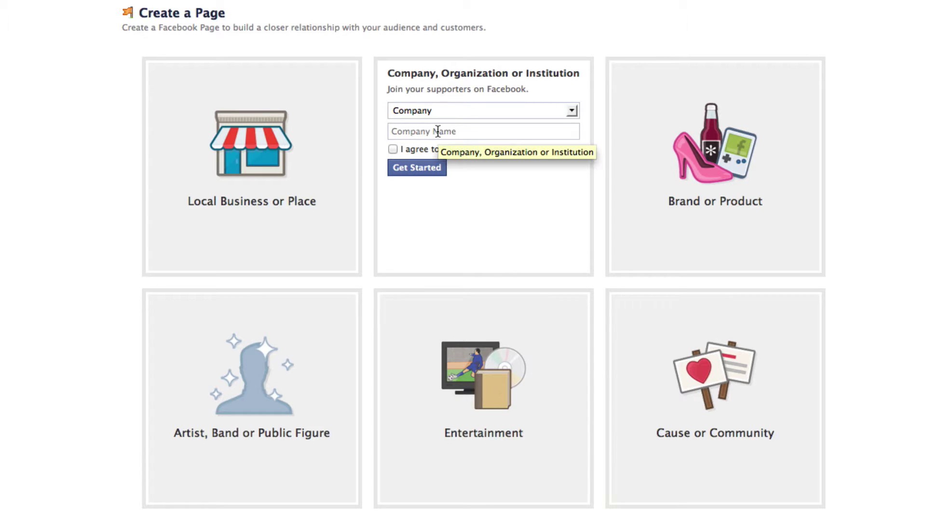
pyautogui.write('SML ')
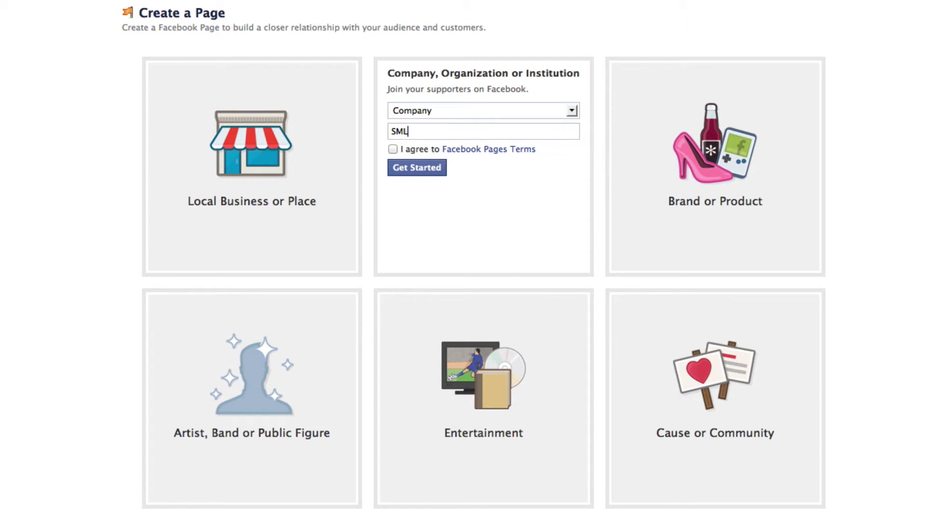
pyautogui.write('technology co')
pyautogui.click(392, 150)
# - Submit the SML technology co page and sign in using the saved login details
pyautogui.click(417, 170)
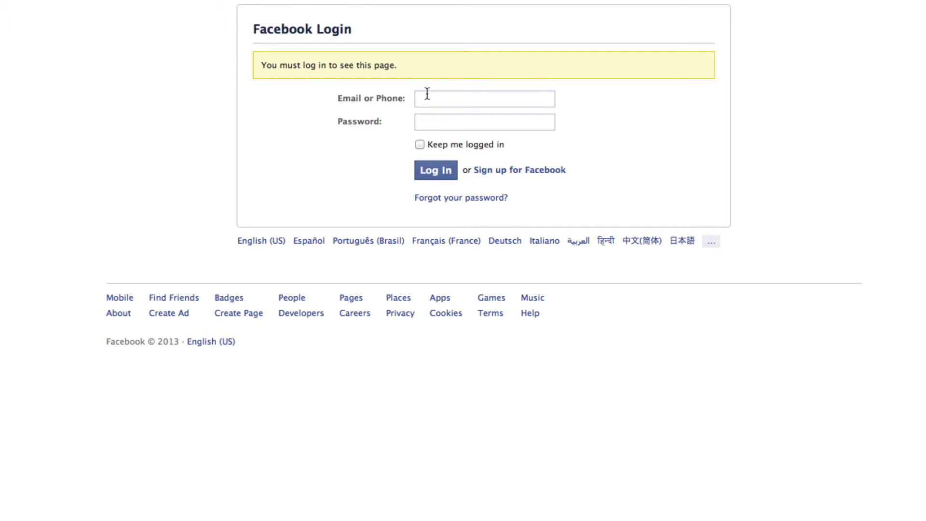
pyautogui.click(427, 100)
pyautogui.click(444, 114)
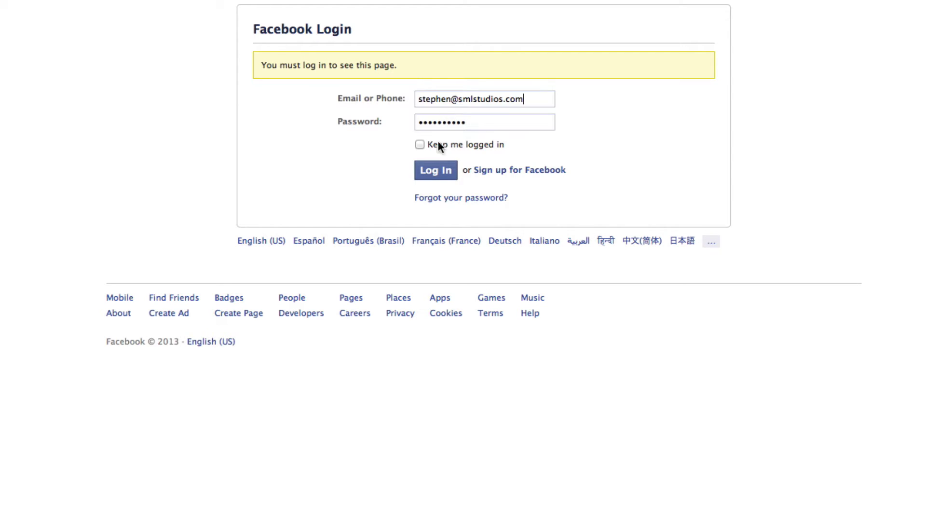
pyautogui.click(437, 167)
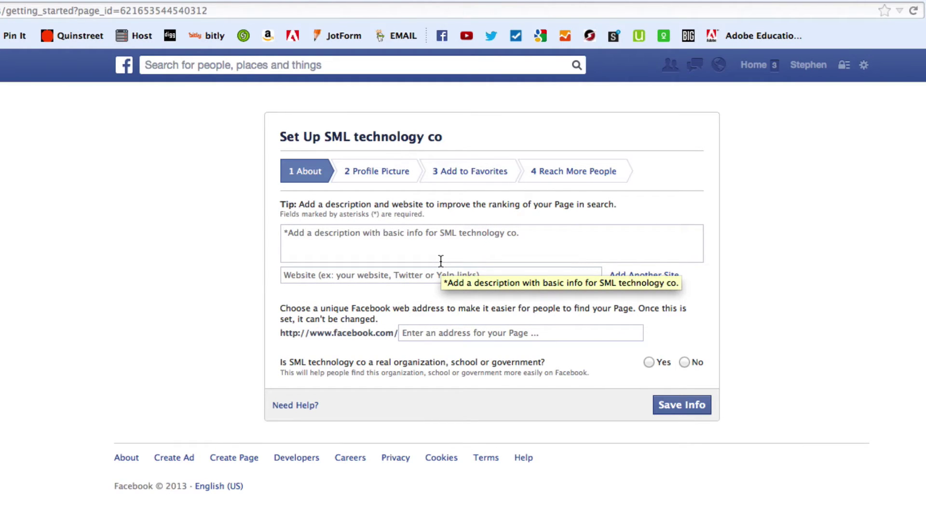
pyautogui.click(440, 261)
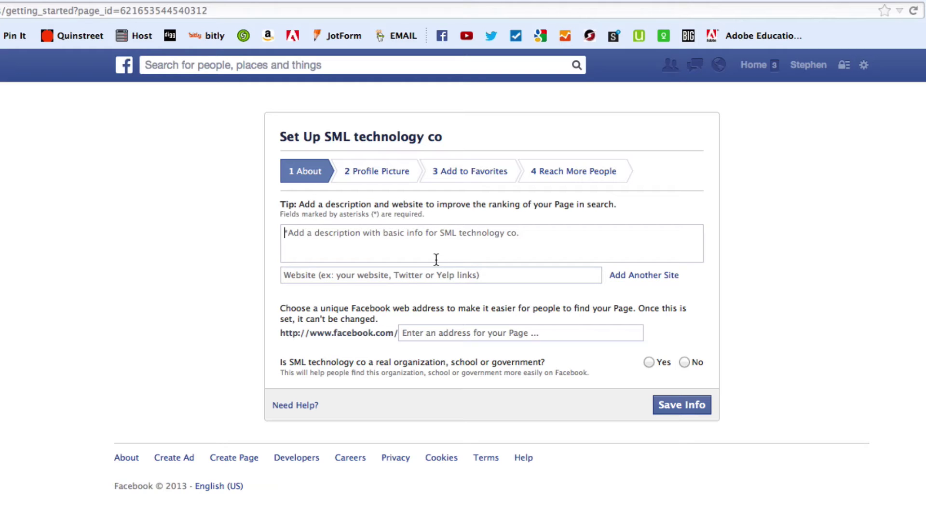
pyautogui.write('Test ')
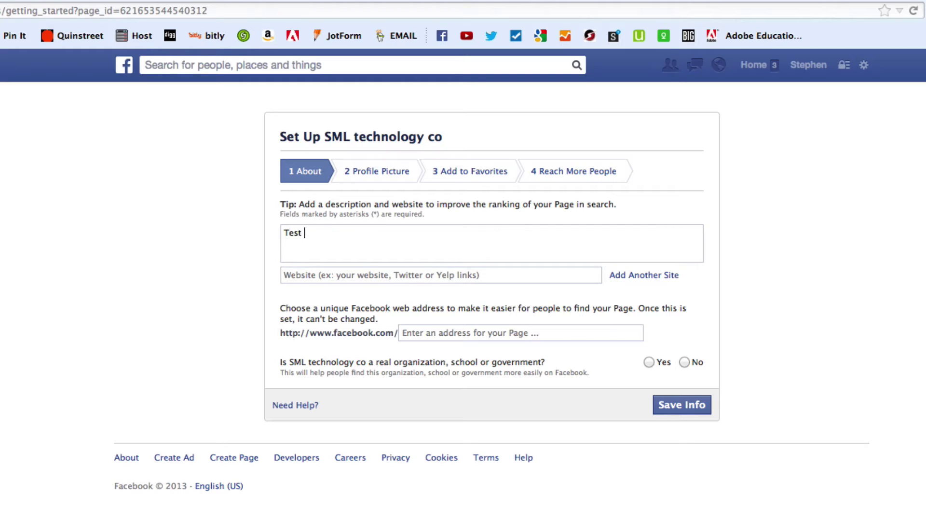
pyautogui.write('Description')
pyautogui.press('Tab')
pyautogui.press('Right')
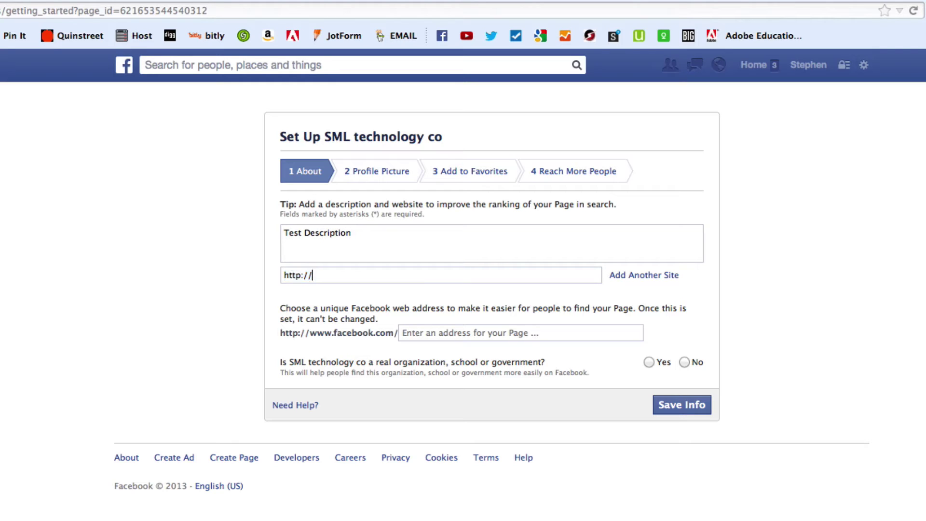
pyautogui.write('smltechco.com')
pyautogui.click(454, 333)
# - Save the About info, skip profile picture, favorites and ad steps, then hide the Admin Panel
pyautogui.click(671, 403)
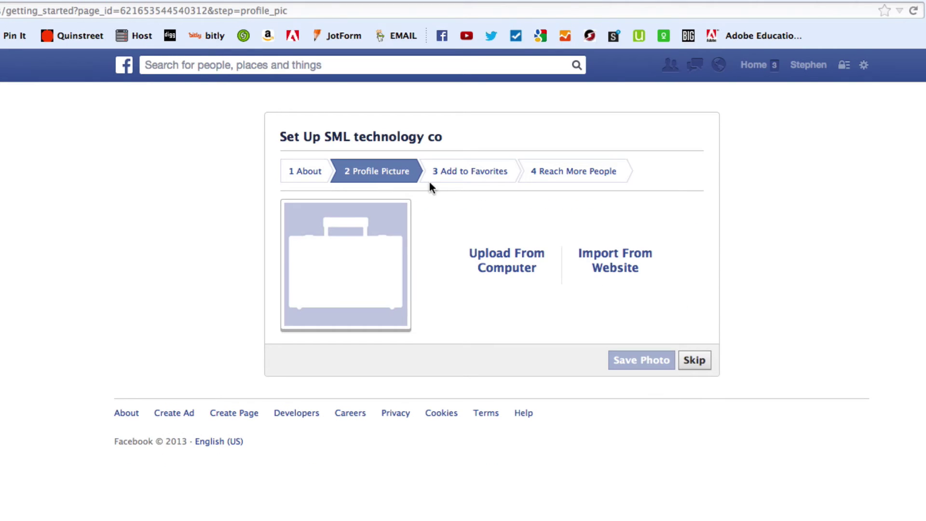
pyautogui.click(694, 361)
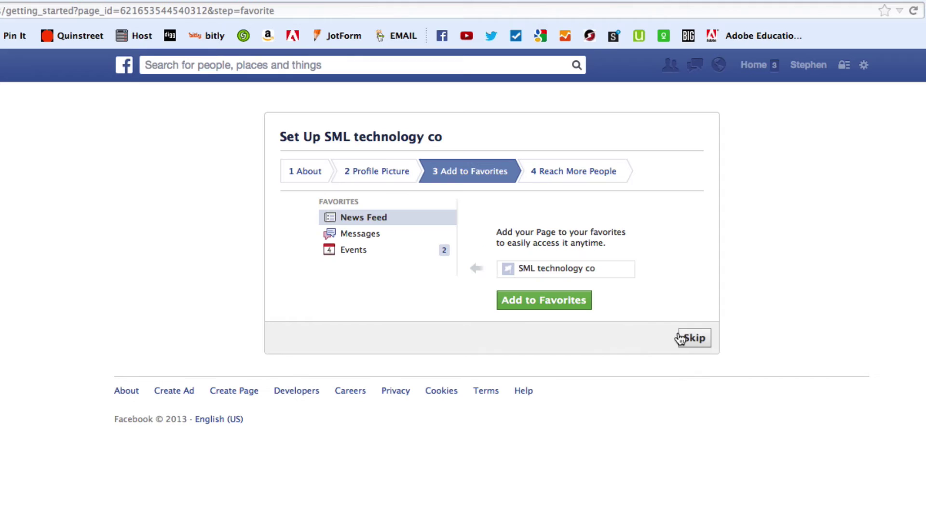
pyautogui.click(693, 339)
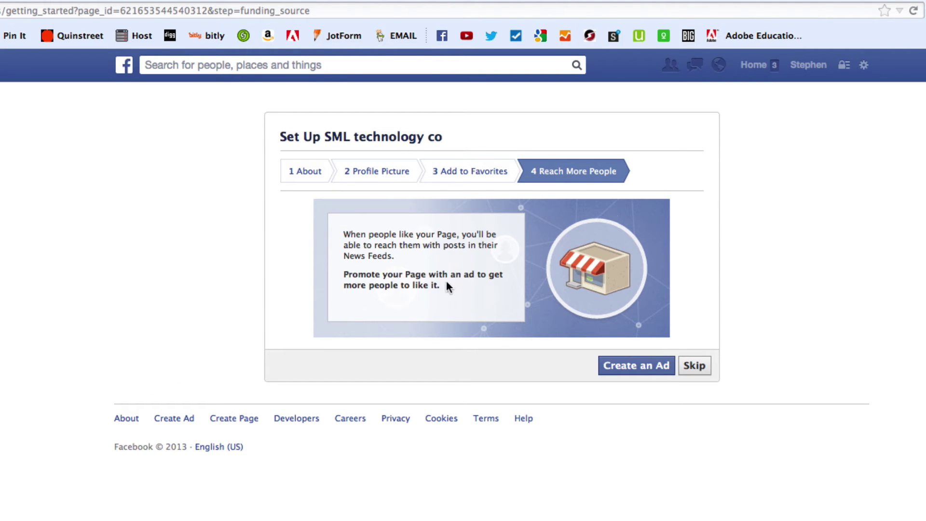
pyautogui.click(697, 367)
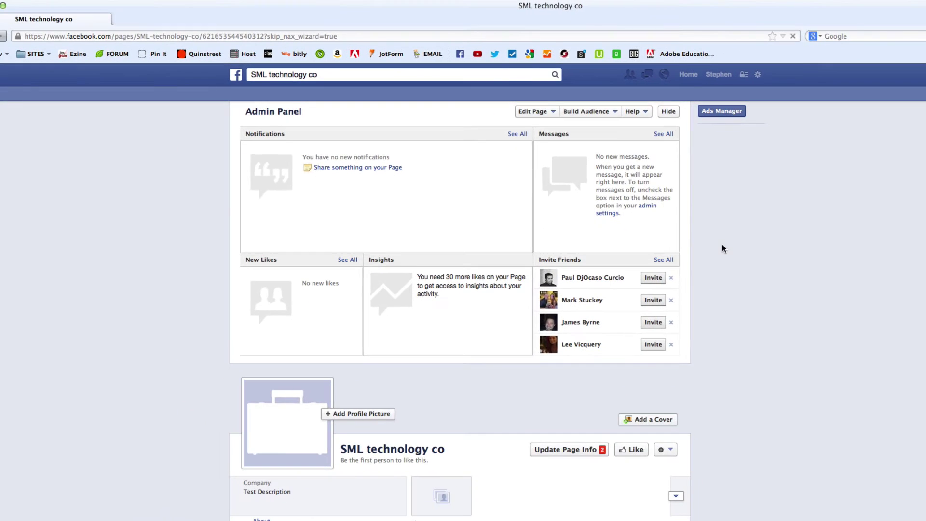
pyautogui.scroll(-3, 722, 244)
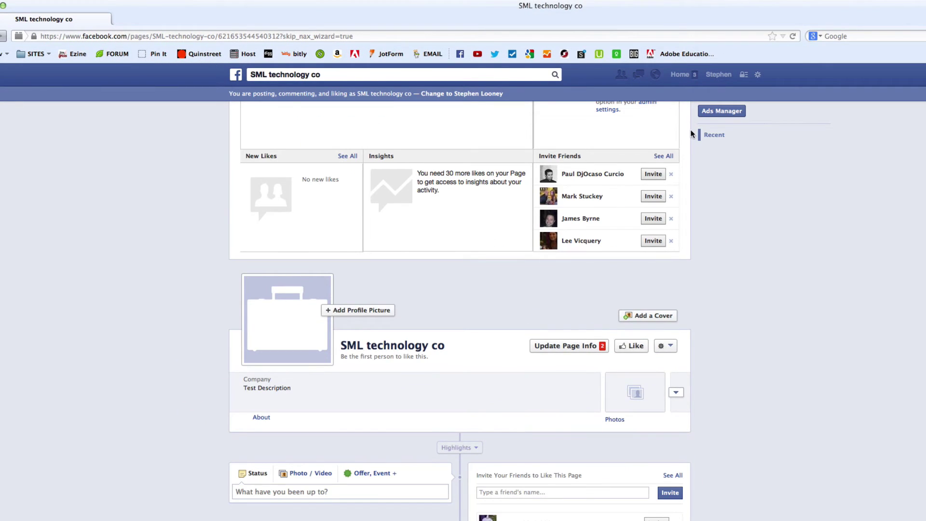
pyautogui.scroll(3, 691, 134)
pyautogui.click(667, 112)
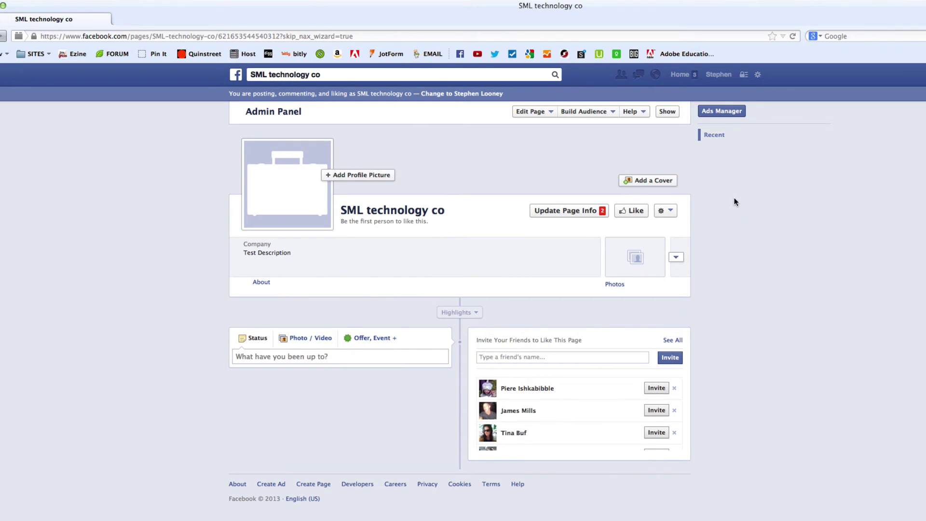
# - Return to the Create a Page screen via Account Settings' footer Create Page link
pyautogui.click(717, 76)
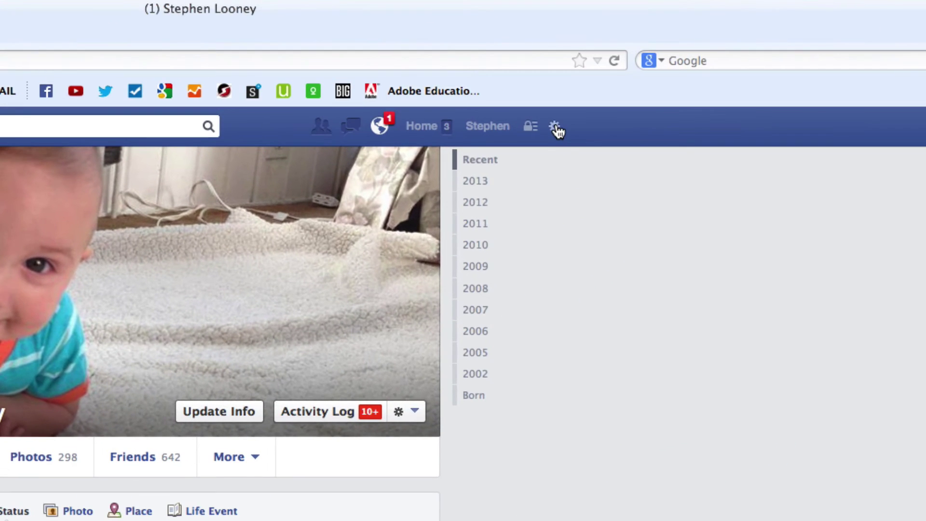
pyautogui.click(556, 128)
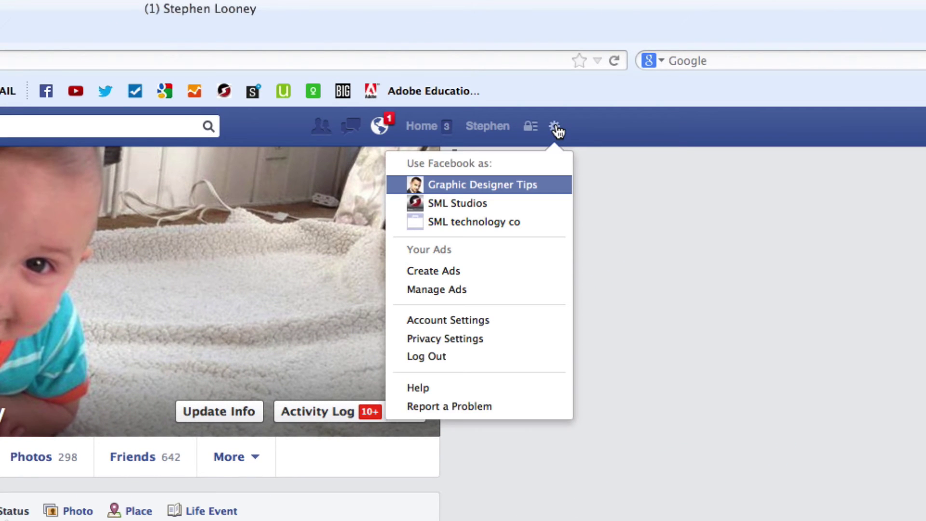
pyautogui.click(505, 330)
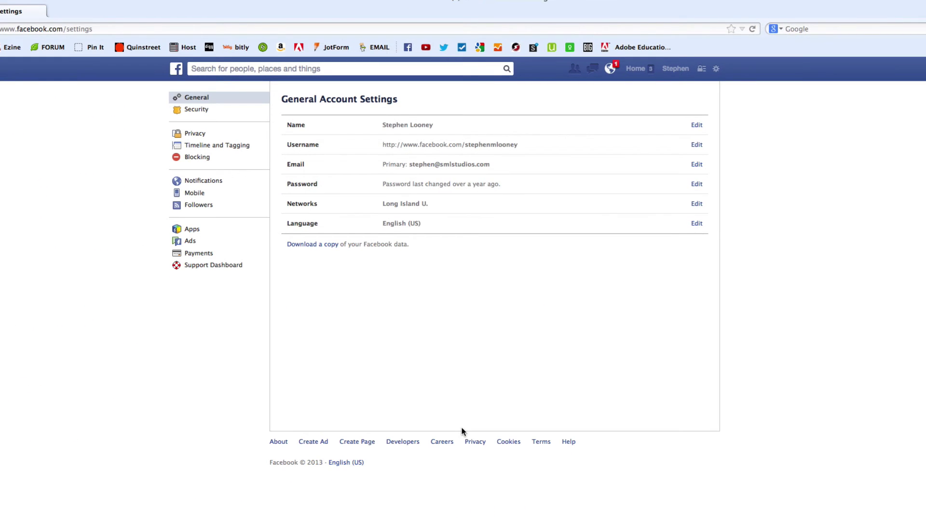
pyautogui.click(364, 444)
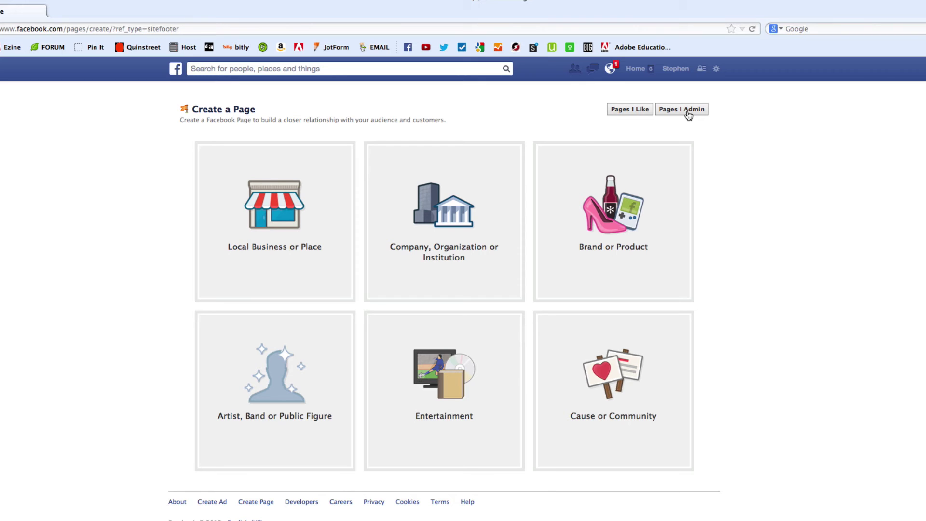
# - View the Pages I Admin list showing SML technology co, then return to the personal timeline
pyautogui.click(689, 114)
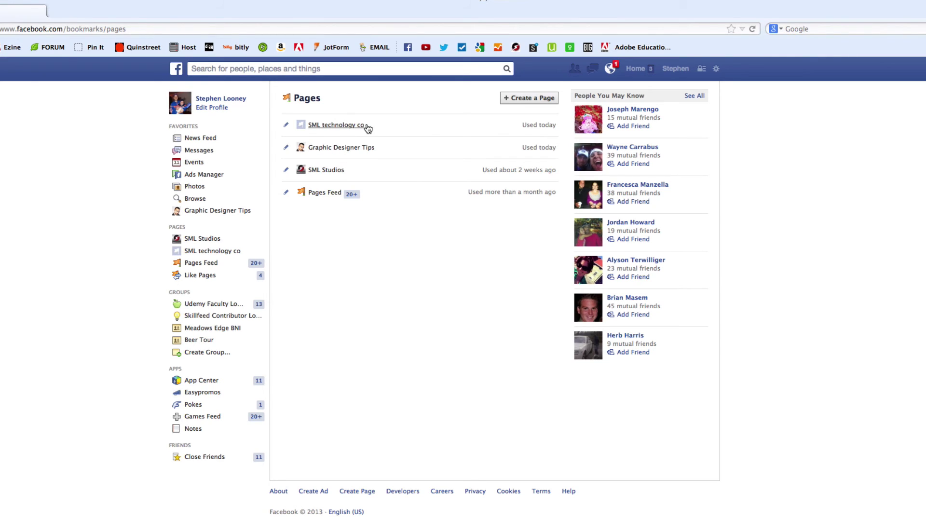
pyautogui.click(675, 69)
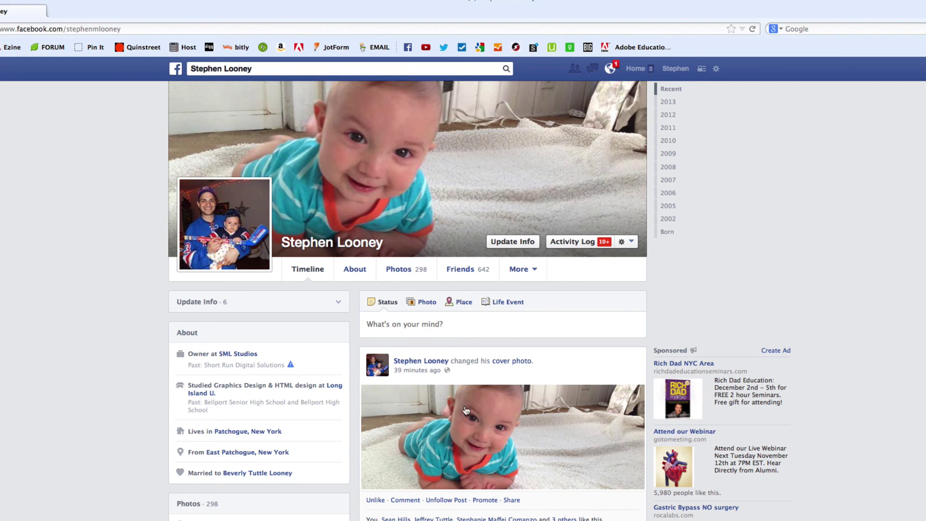
# - Switch to using Facebook as the Graphic Designer Tips page
pyautogui.moveTo(419, 210)
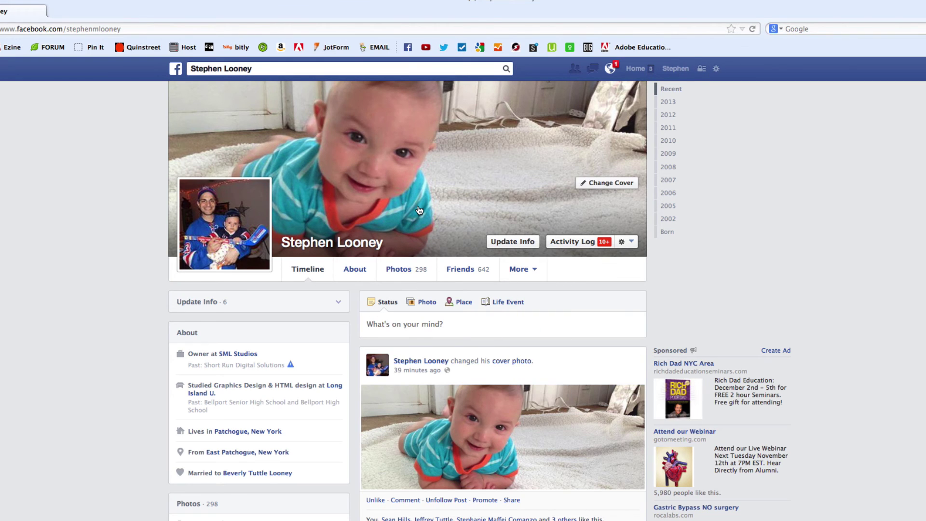
pyautogui.click(717, 71)
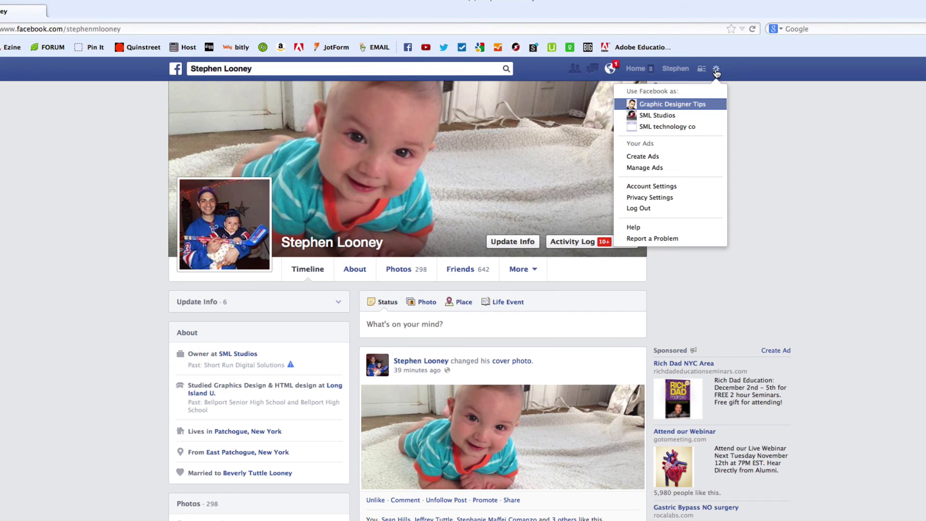
pyautogui.click(652, 106)
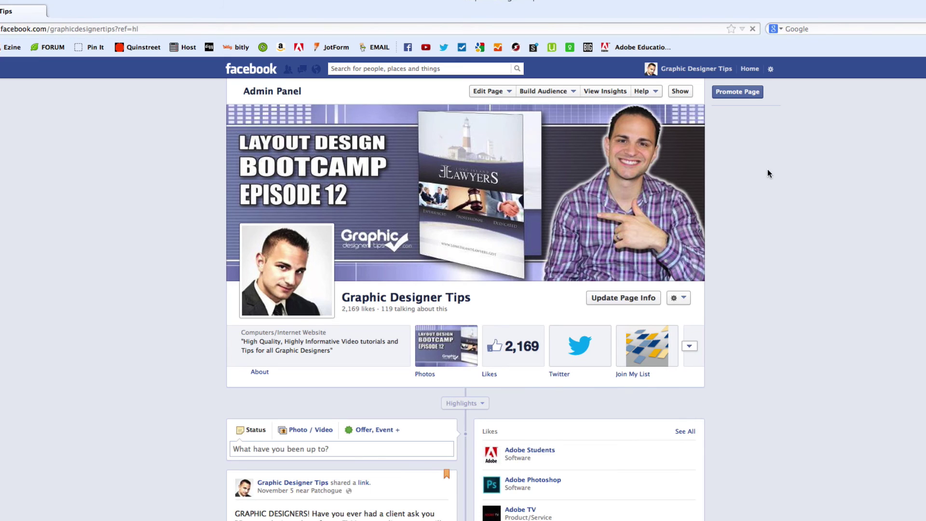